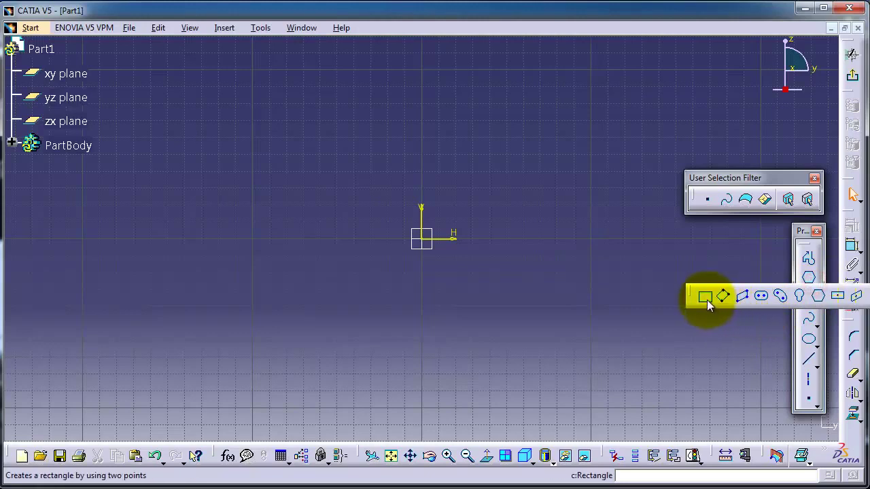
- Draw a rectangle with one corner on the sketch origin and extrude it into a 20 mm pad
left_click(421, 238)
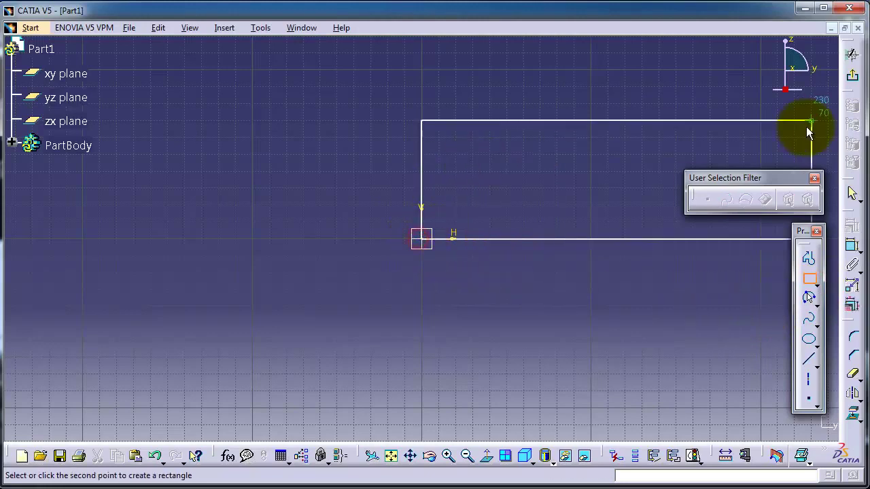
left_click(658, 137)
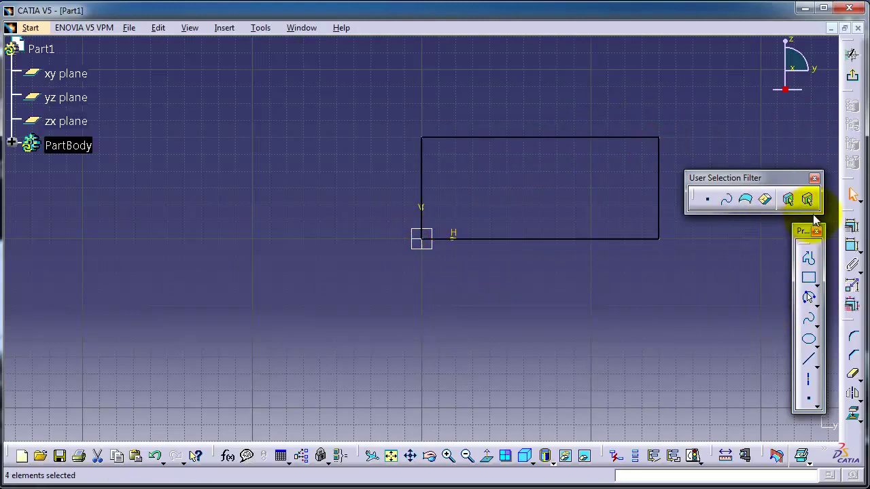
left_click(852, 75)
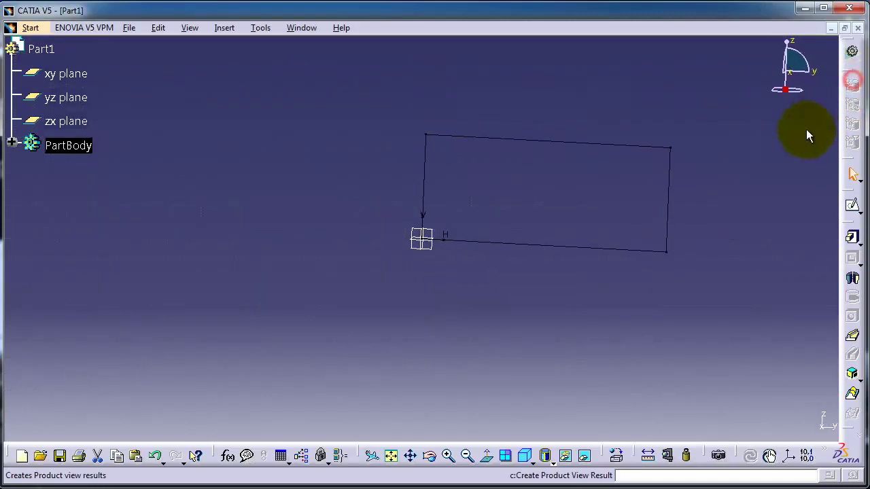
left_click(852, 237)
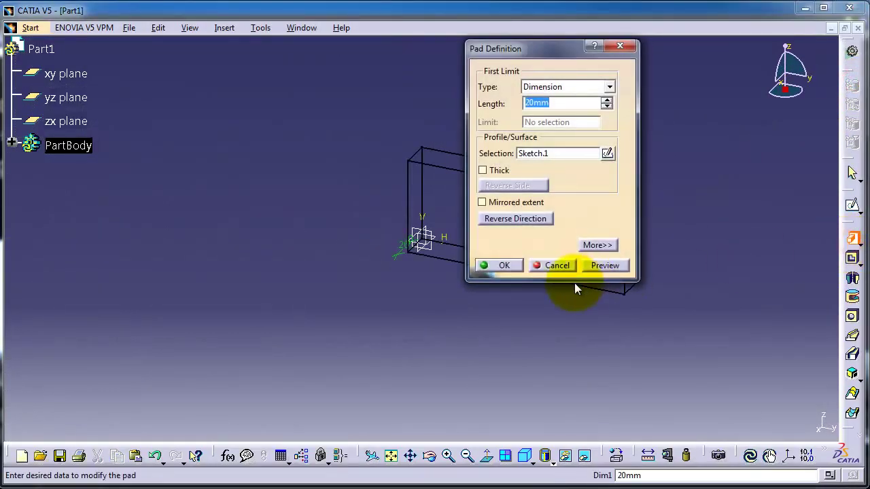
left_click(499, 267)
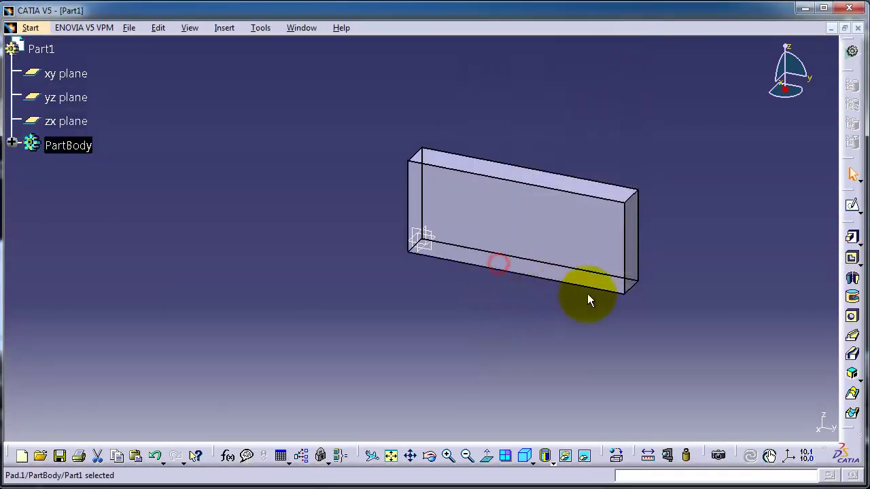
- Start a new sketch on the large front face of the pad
middle_click_drag(650, 231, 527, 293)
middle_click_drag(468, 338, 478, 293)
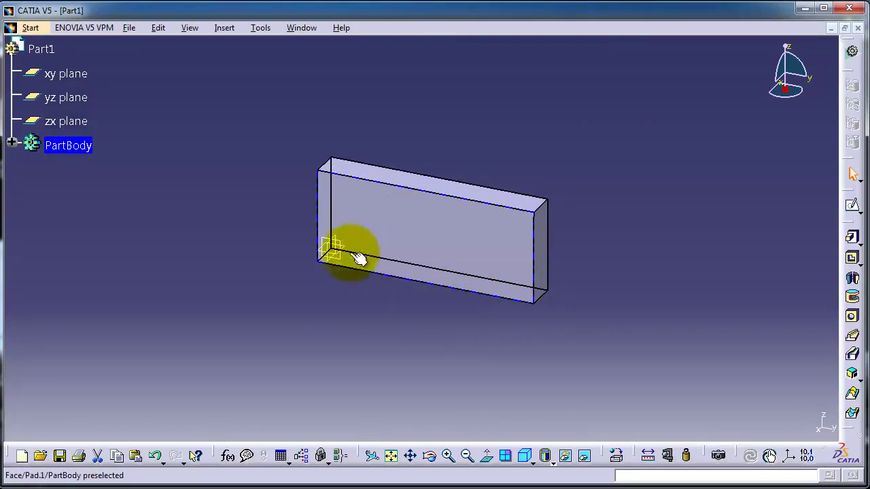
left_click(355, 204)
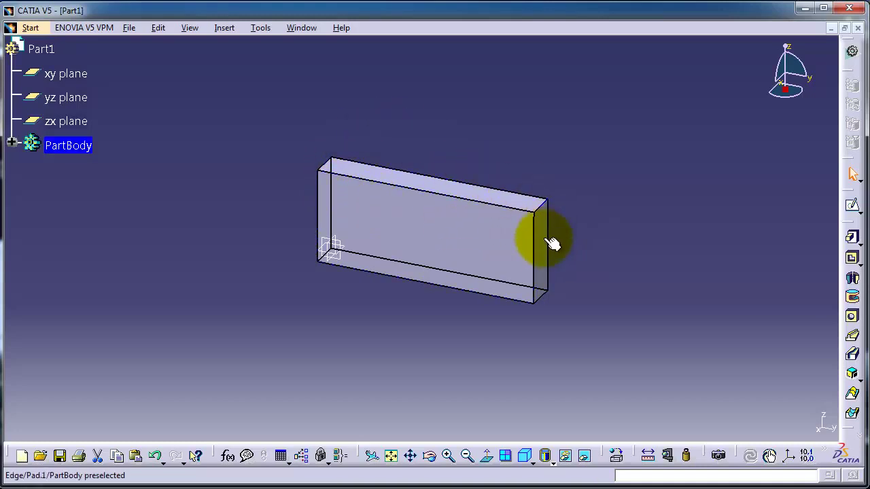
left_click(355, 262)
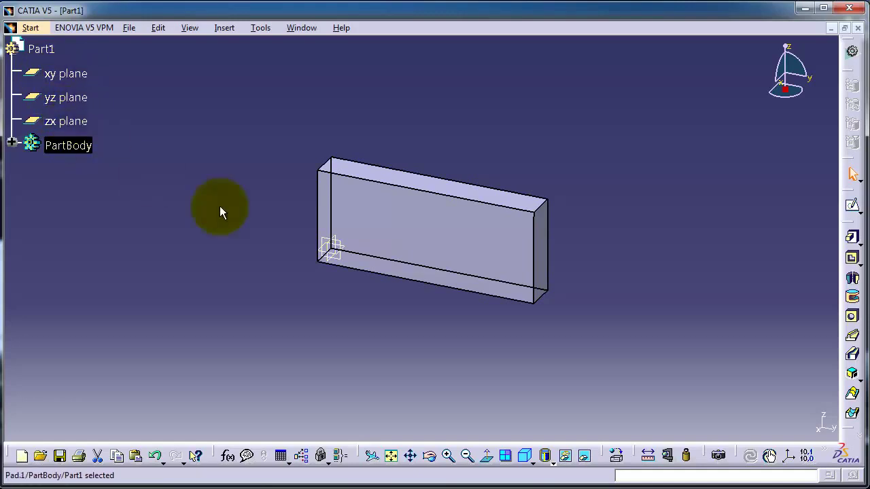
left_click(448, 221)
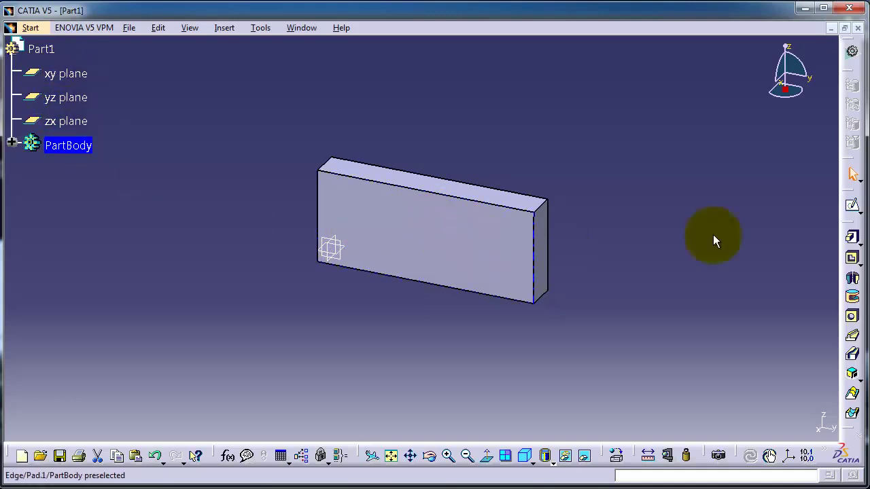
left_click(854, 205)
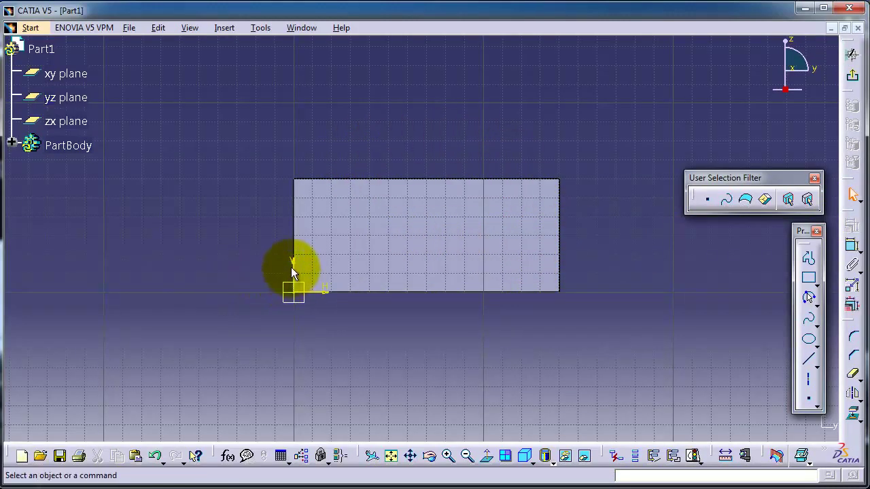
left_click(224, 27)
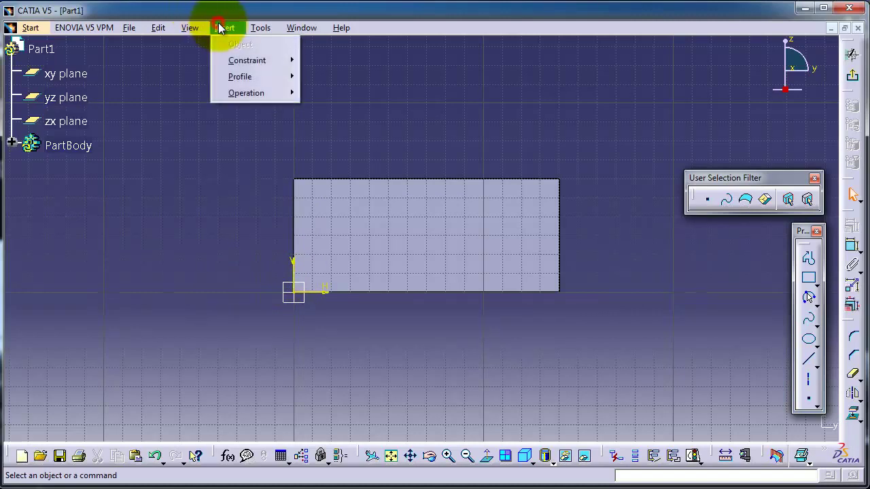
mouse_move(269, 101)
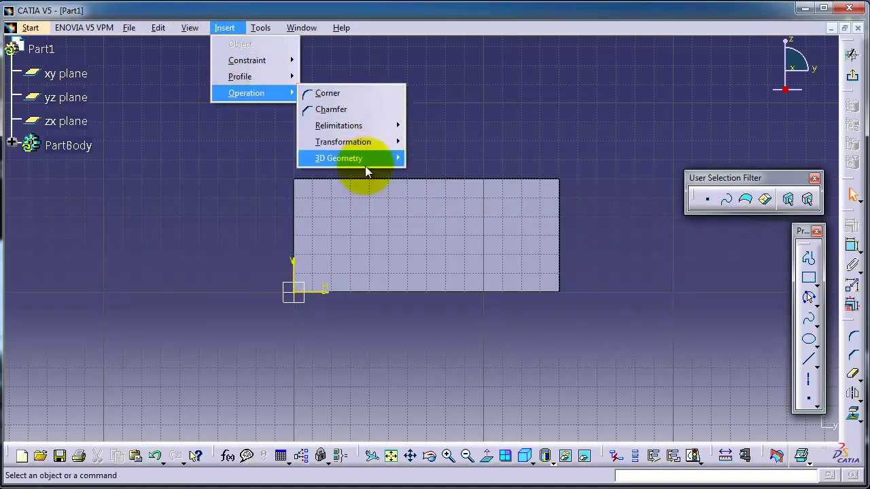
mouse_move(365, 168)
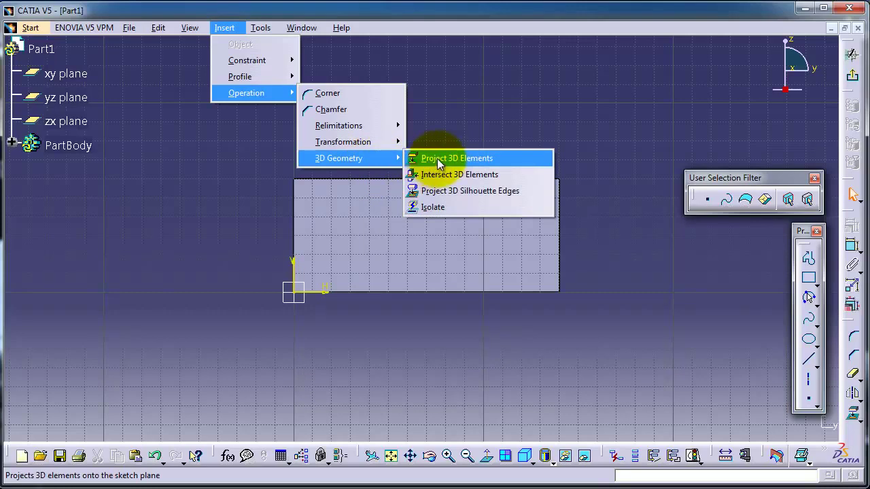
left_click(205, 306)
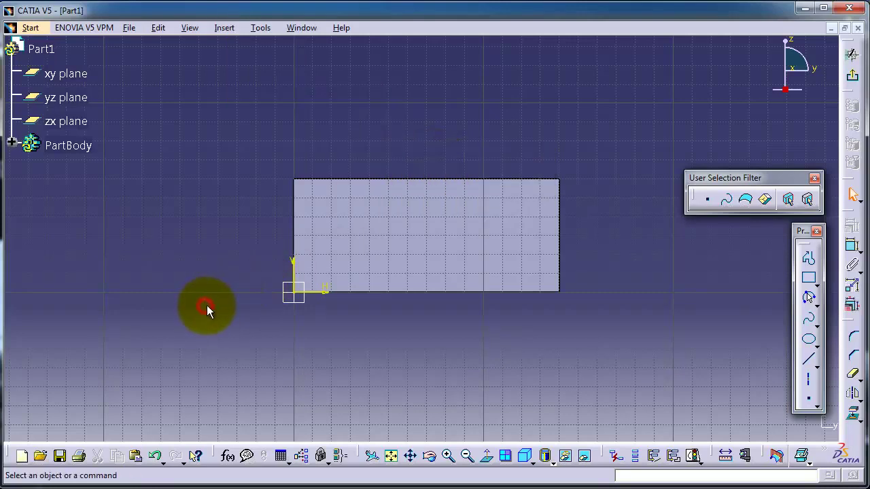
left_click(242, 220)
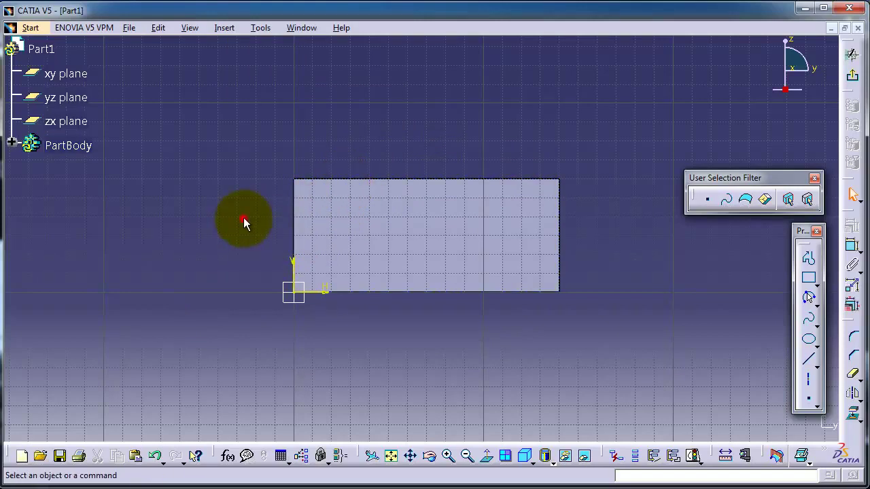
- Project the four outer edges of the pad's front face into the sketch as 3D elements and exit the sketch
left_click(335, 181)
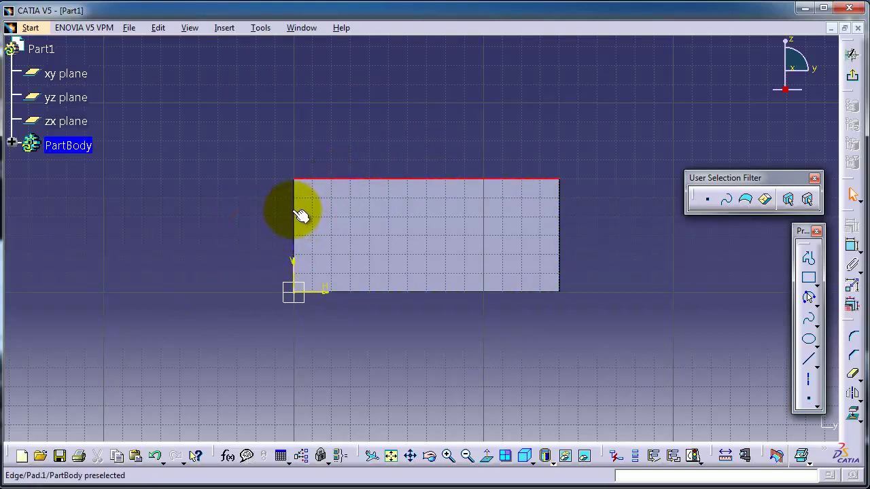
left_click(271, 219)
left_click(292, 211)
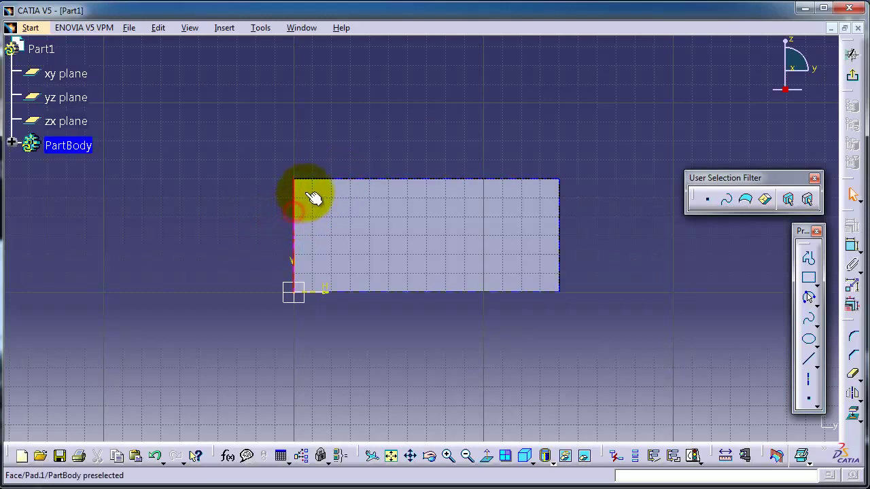
left_click(557, 206, "ctrl")
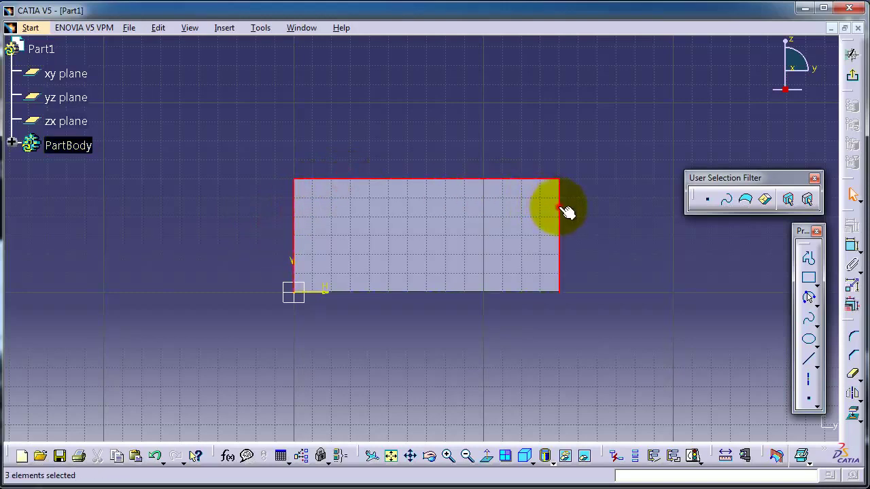
left_click(527, 293, "ctrl")
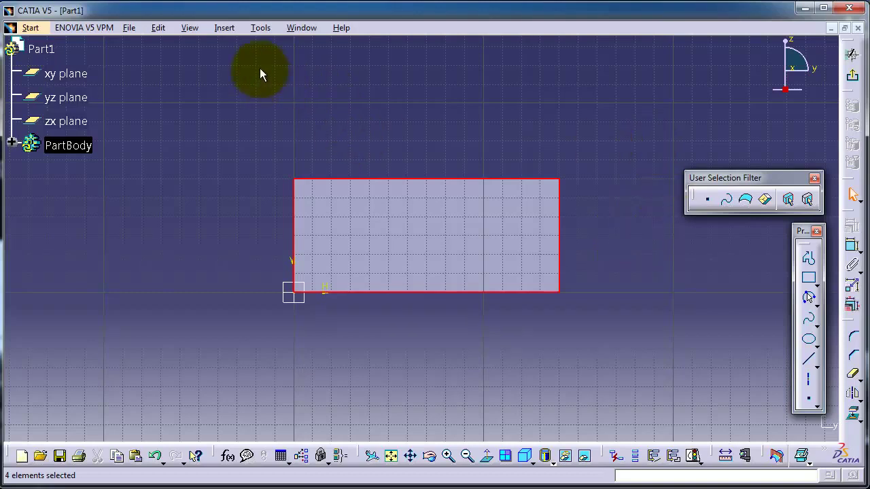
left_click(221, 29)
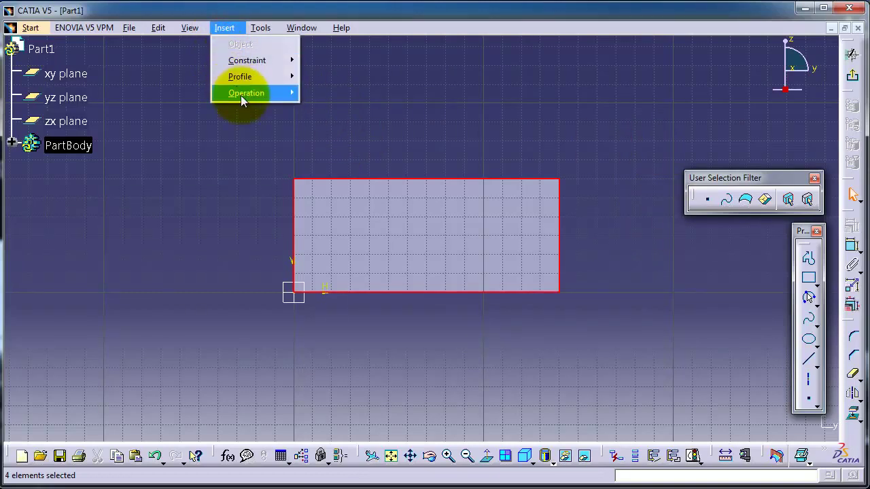
mouse_move(241, 95)
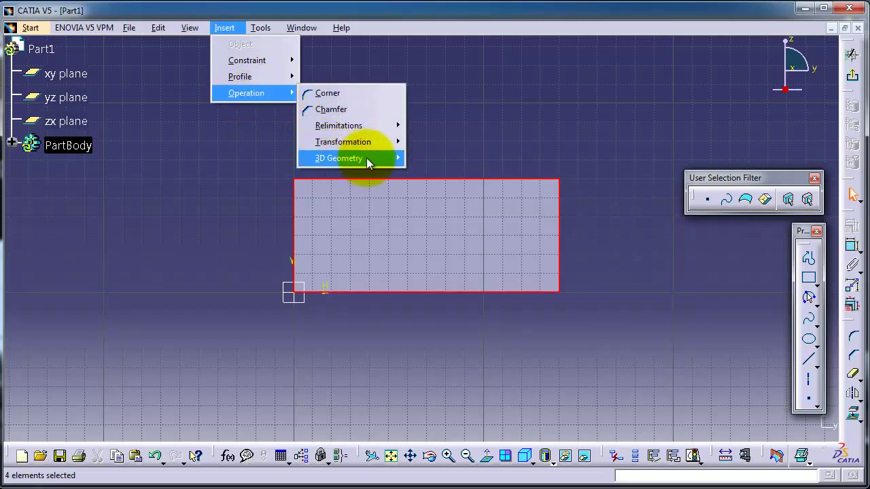
left_click(426, 159)
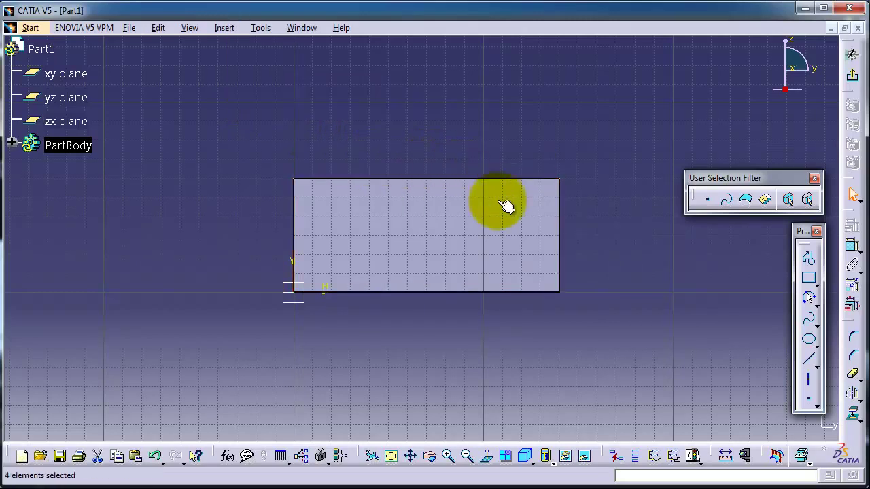
left_click(311, 189)
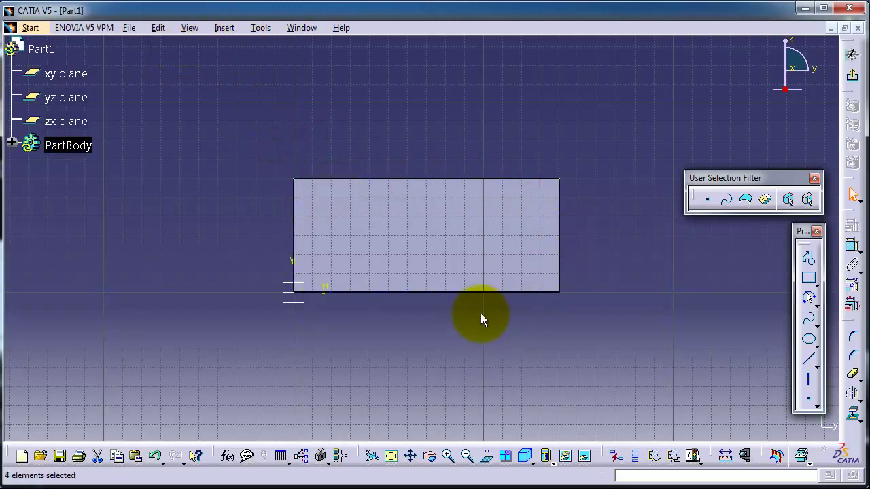
left_click(852, 57)
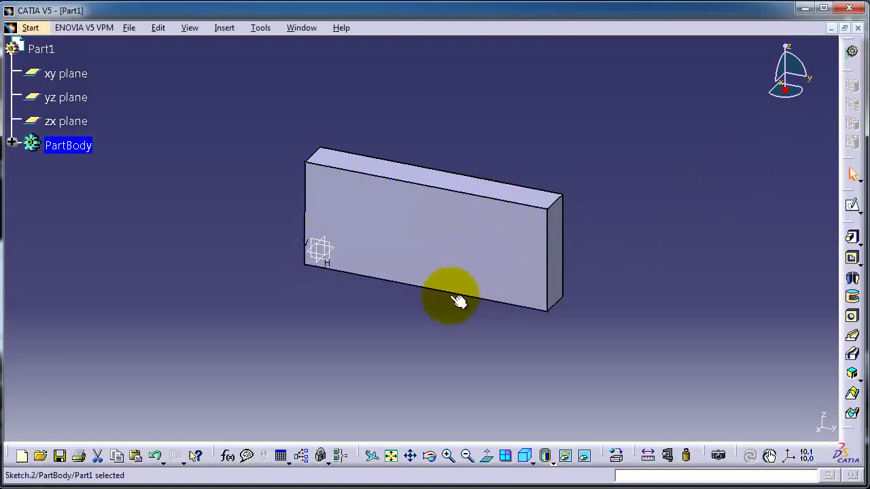
- Hide Pad.1 to examine the projected outline in Sketch.2, and show the pad again
left_click(12, 143)
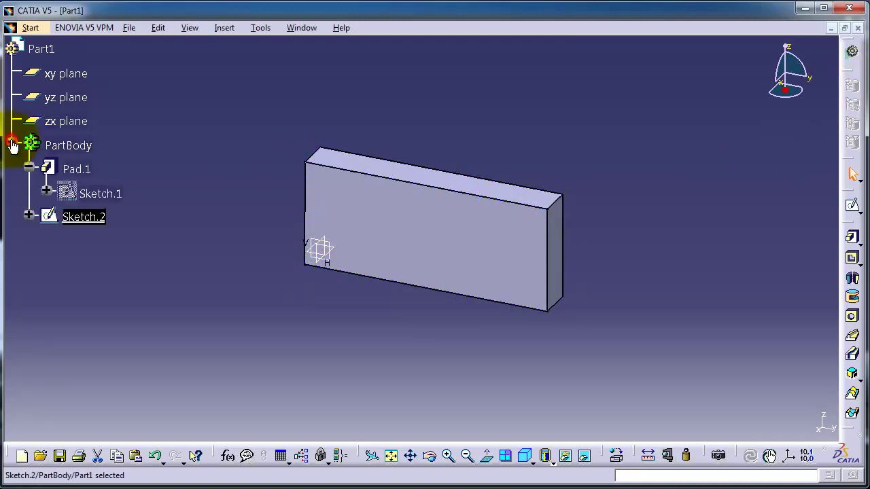
left_click(90, 219)
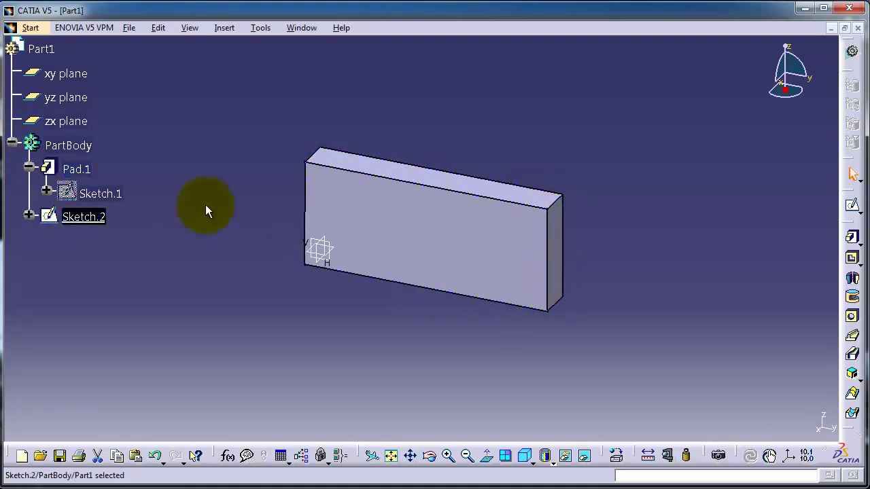
right_click(83, 169)
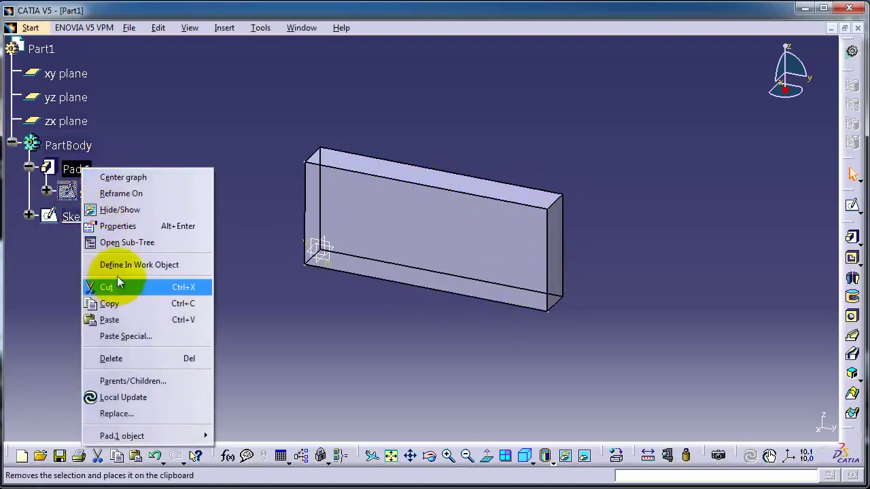
left_click(120, 210)
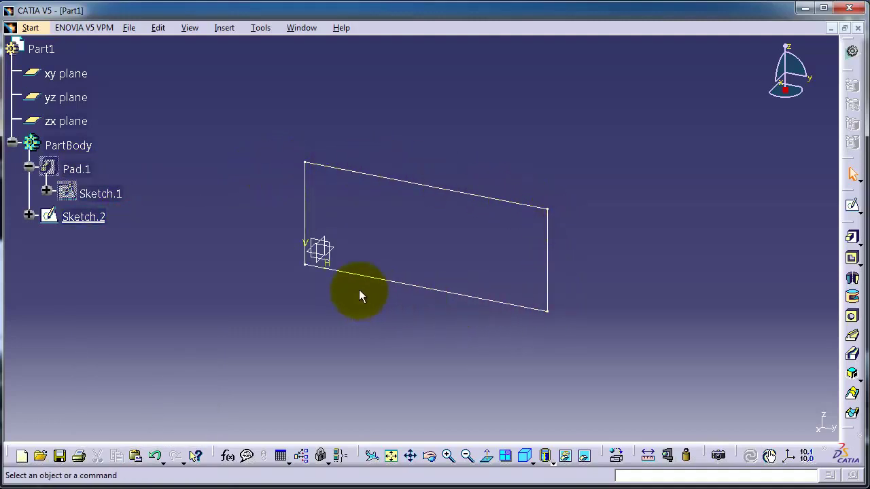
right_click(71, 170)
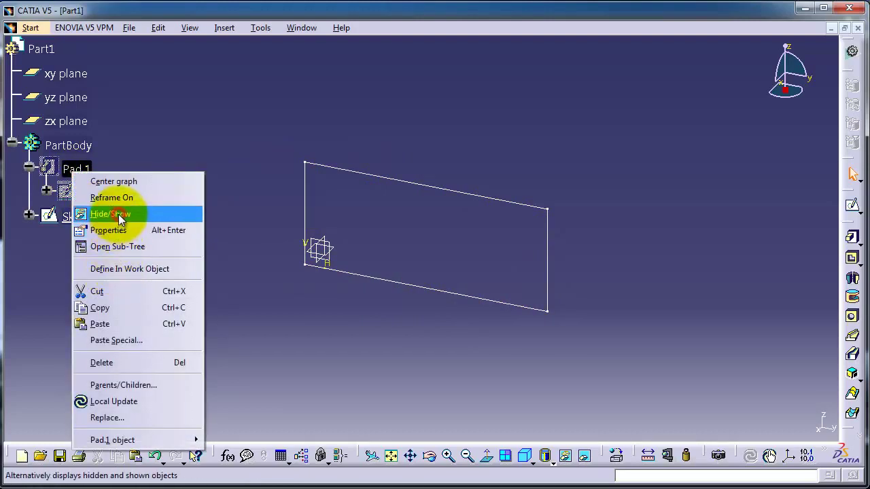
left_click(119, 216)
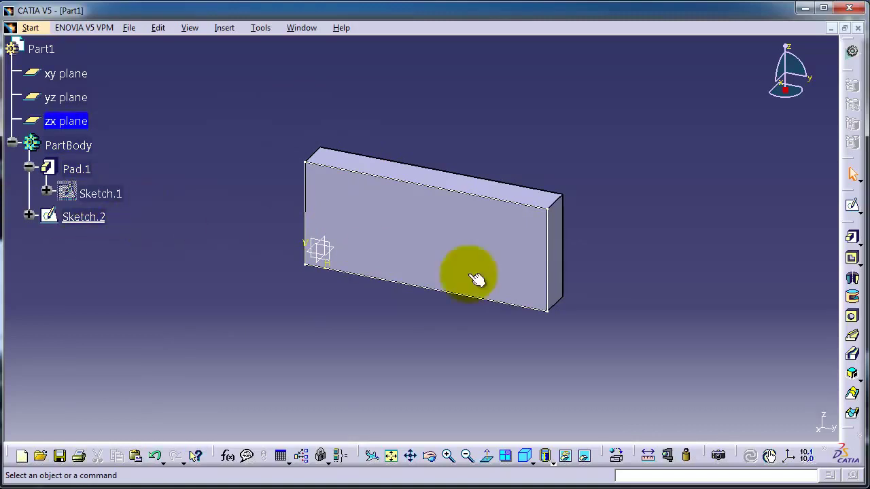
- Start a 20 mm Drafted Filleted Pad from Sketch.2, using the front face of Pad.1 as the second limit
left_click(859, 243)
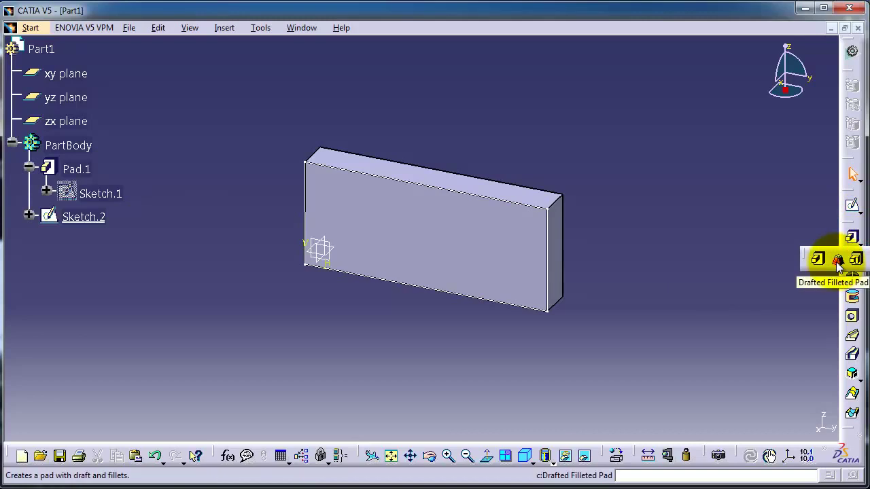
left_click(837, 261)
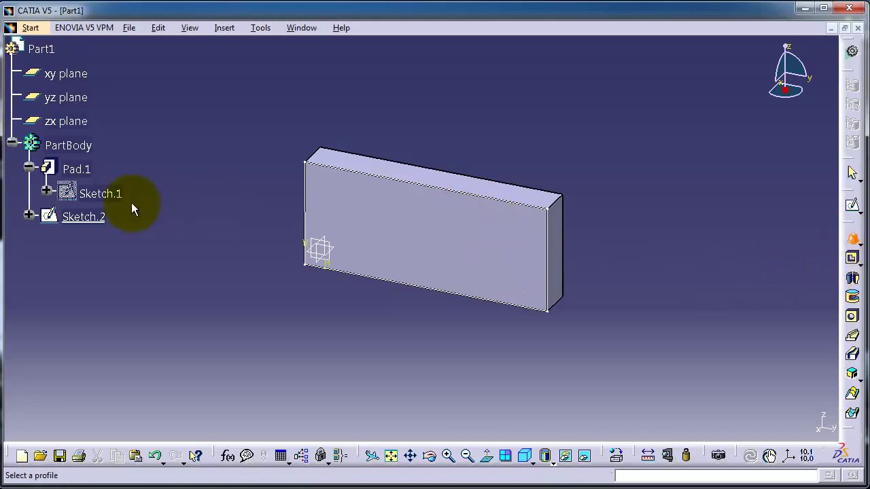
left_click(73, 217)
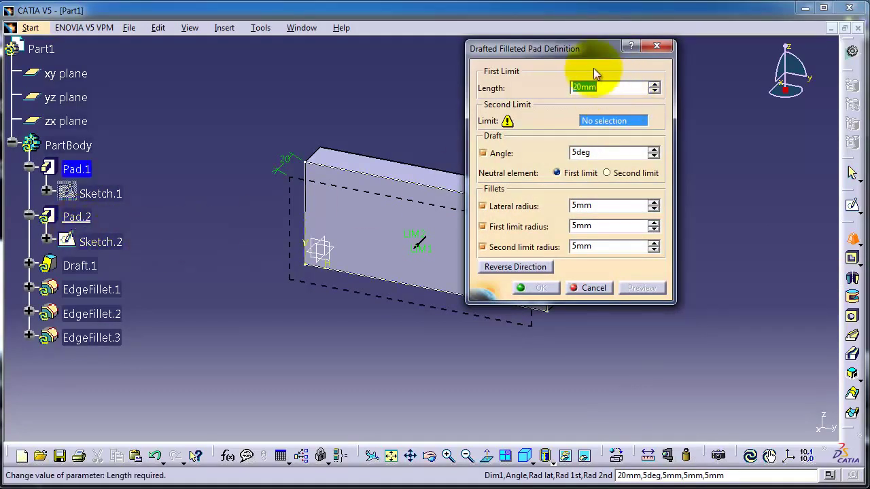
left_click_drag(590, 53, 704, 68)
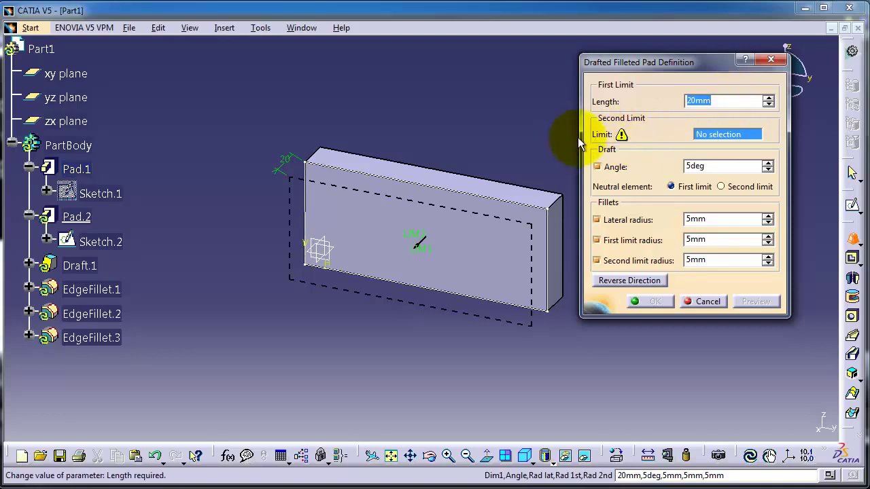
left_click(541, 231)
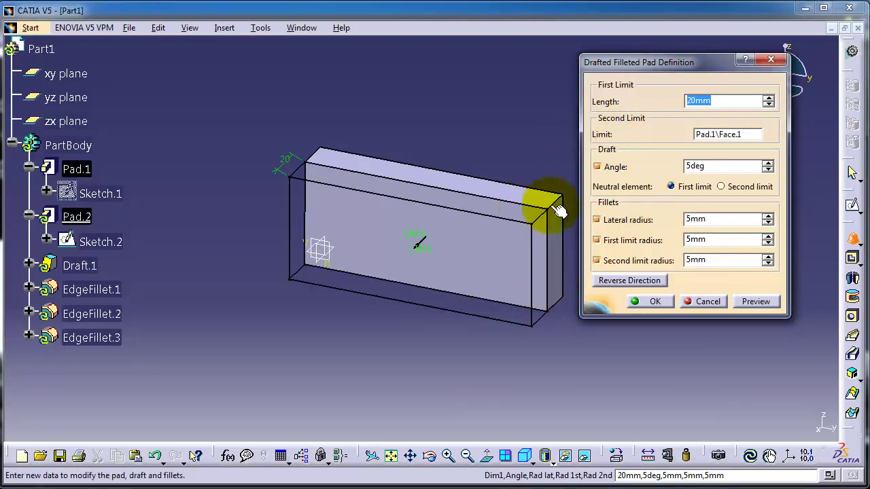
- Set the drafted filleted pad's draft angle to 10 degrees, preview it, and create the pad with 5 mm fillet radii
left_click(753, 167)
left_click_drag(740, 166, 668, 167)
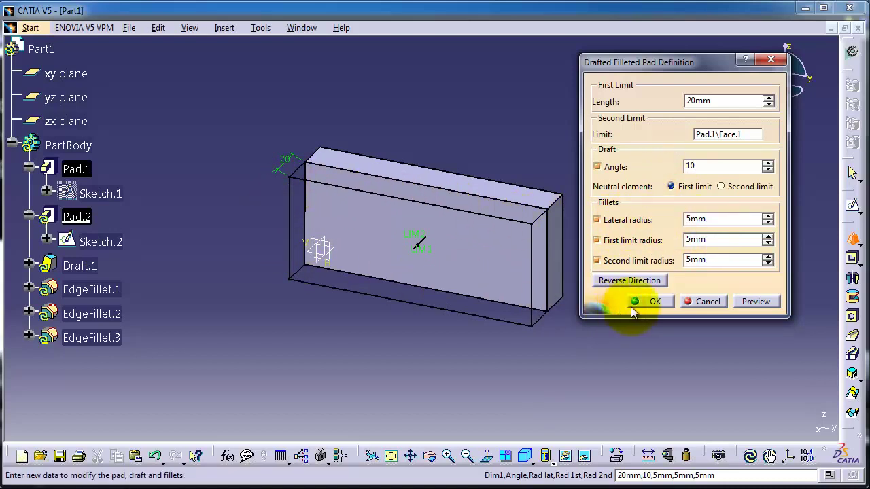
left_click(757, 301)
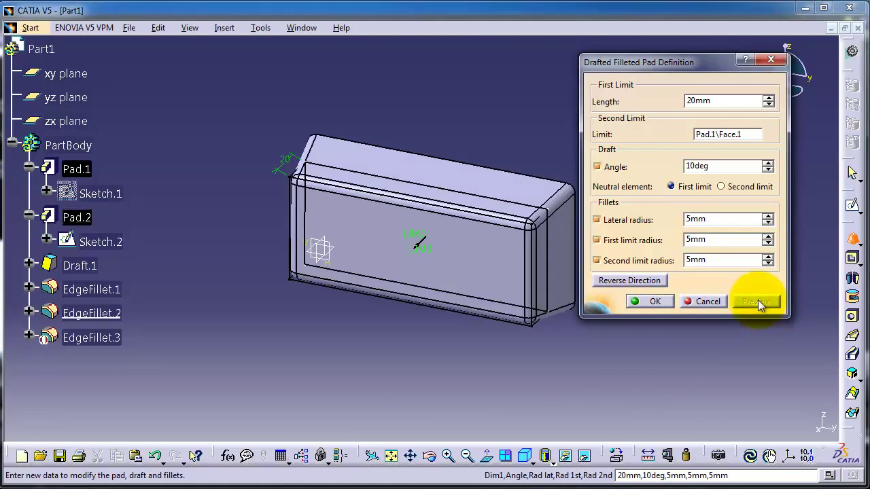
middle_click_drag(498, 123, 418, 118)
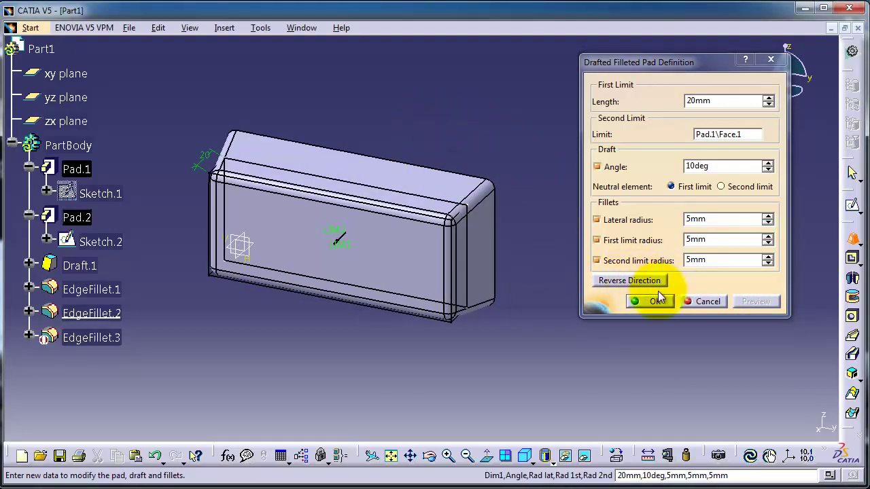
left_click(636, 301)
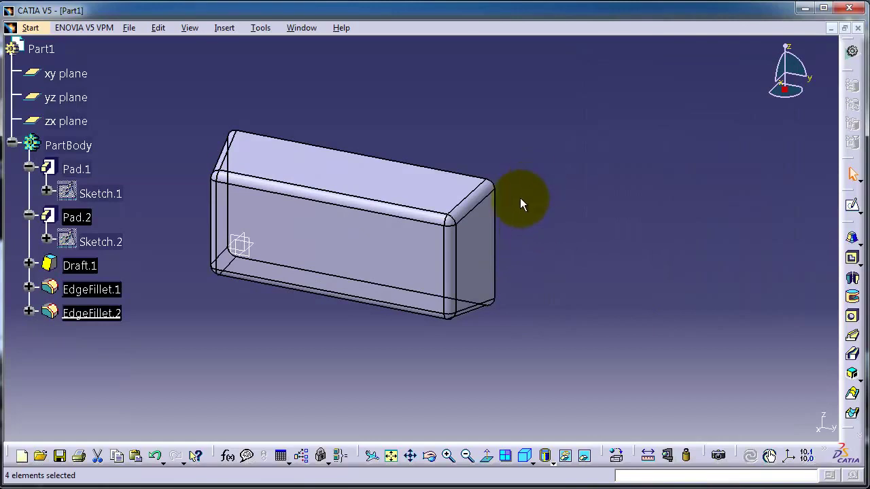
- Edit Draft.1 to set its draft angle to 16 degrees, previewing the change before applying it
middle_click_drag(509, 180, 545, 124)
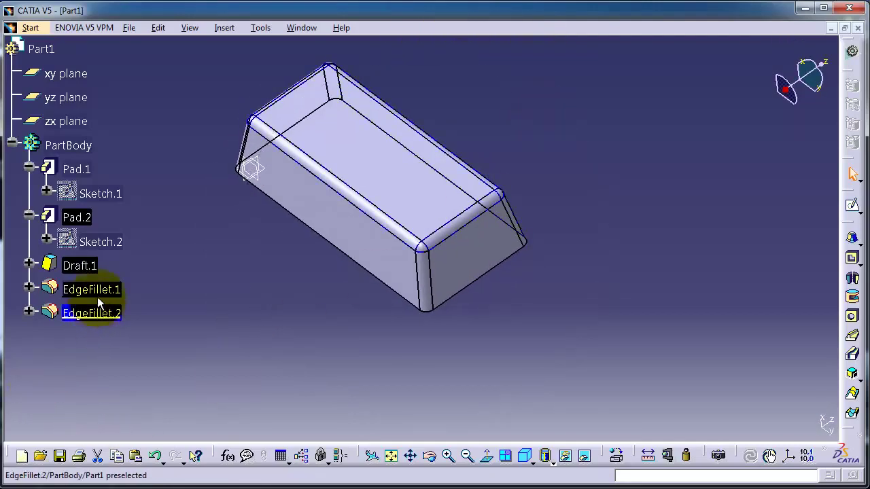
double_click(84, 267)
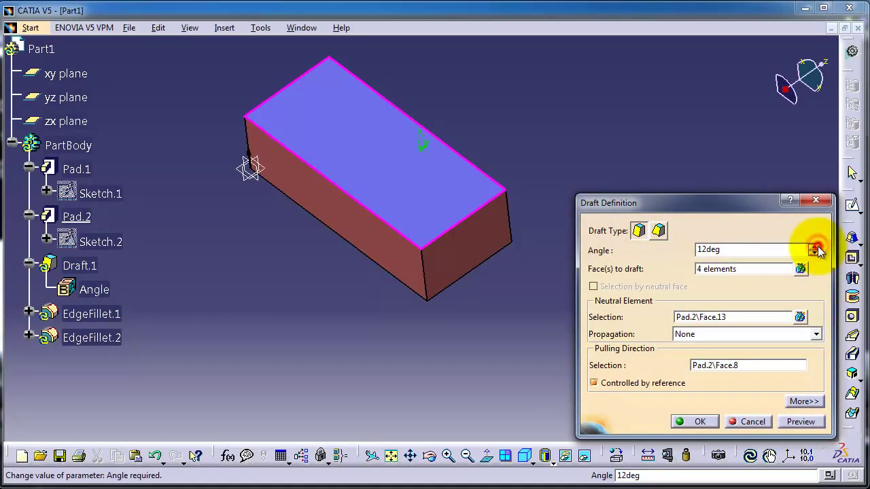
left_click(810, 422)
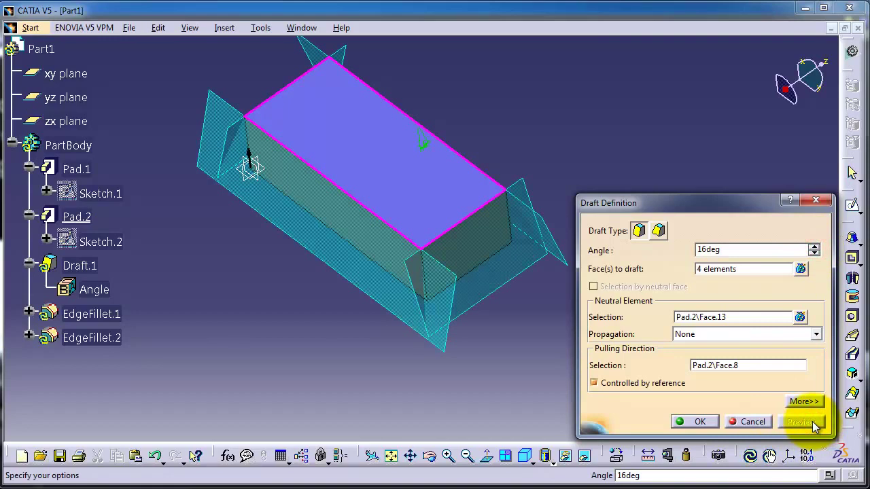
left_click(698, 422)
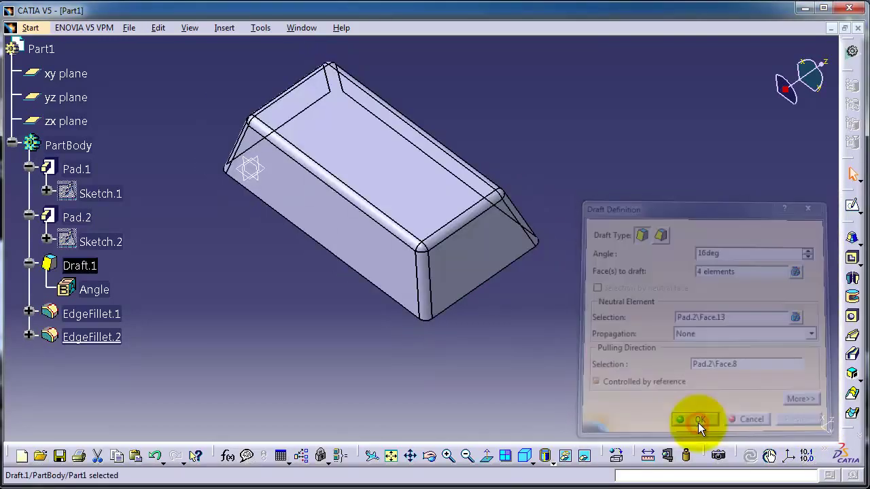
- Edit EdgeFillet.1 to set the radius of the four lateral corner edges to 10 mm
double_click(88, 314)
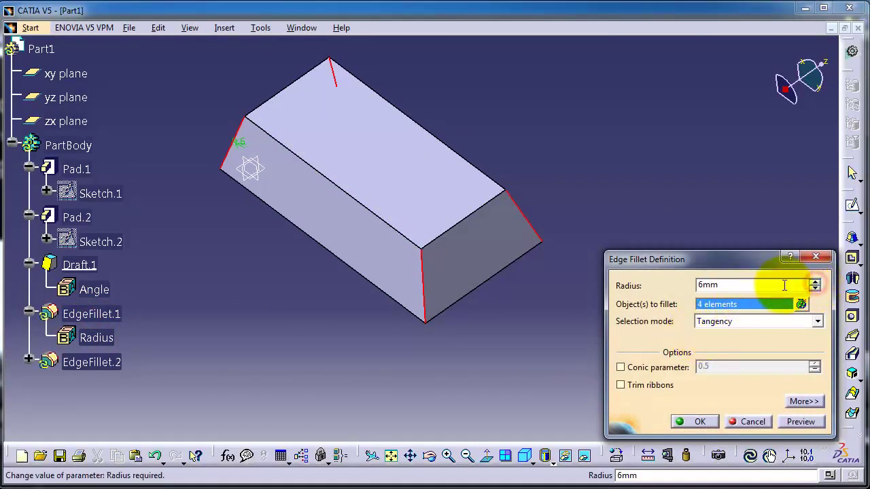
left_click_drag(765, 285, 688, 286)
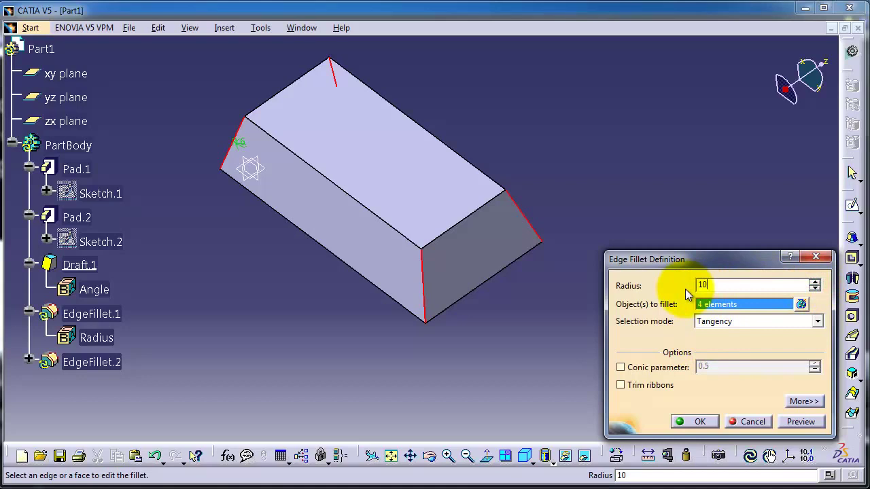
type("10")
left_click(801, 421)
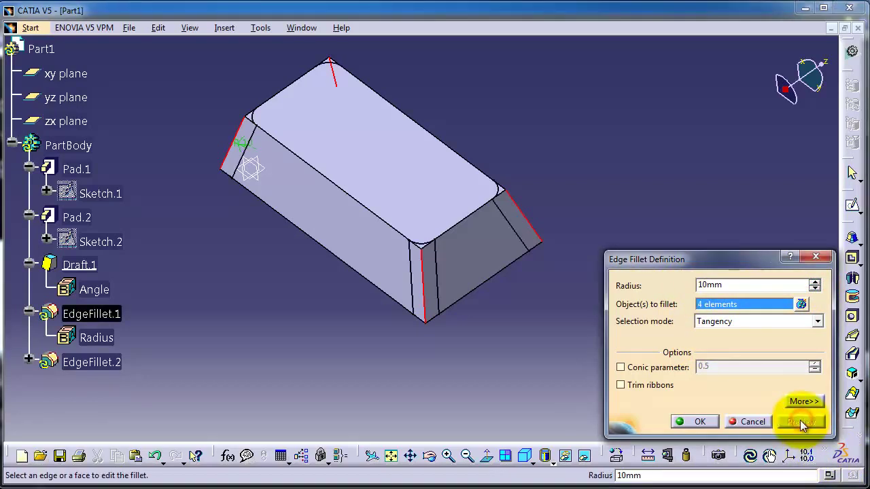
left_click(693, 422)
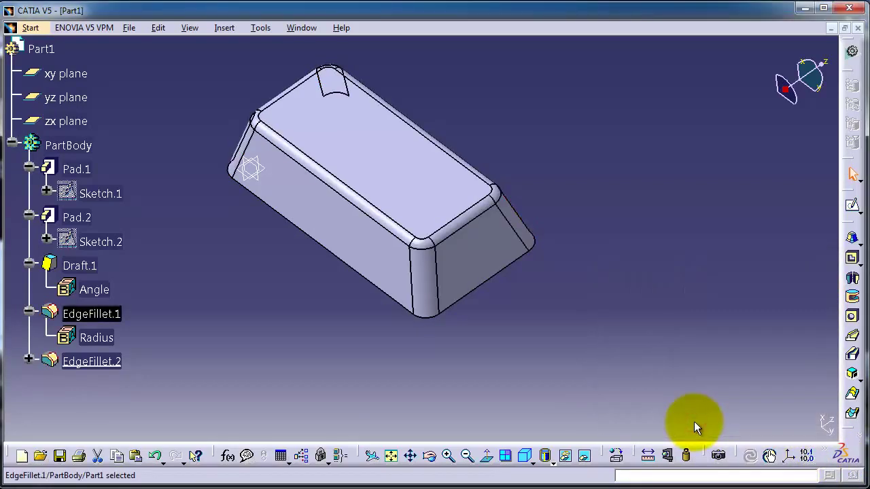
- Edit EdgeFillet.2 to set the radius of the fillet around the pad's outer face to 20 mm
double_click(80, 362)
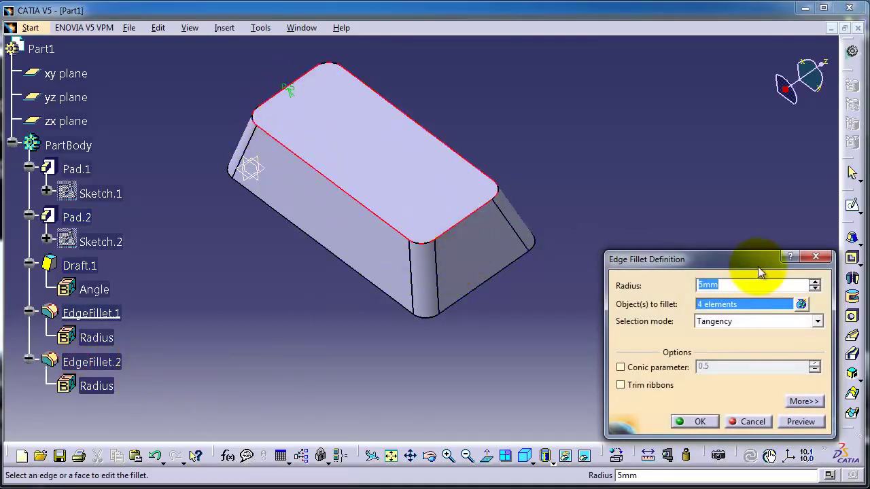
type("20")
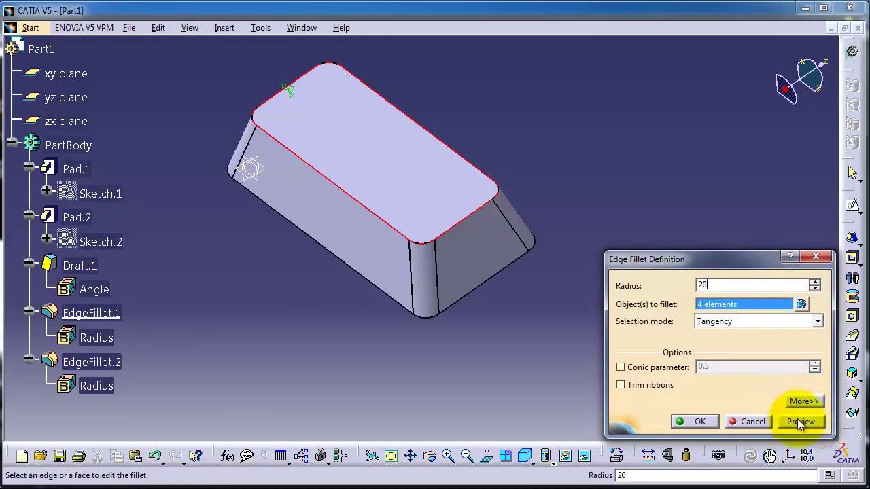
left_click(800, 422)
left_click(695, 421)
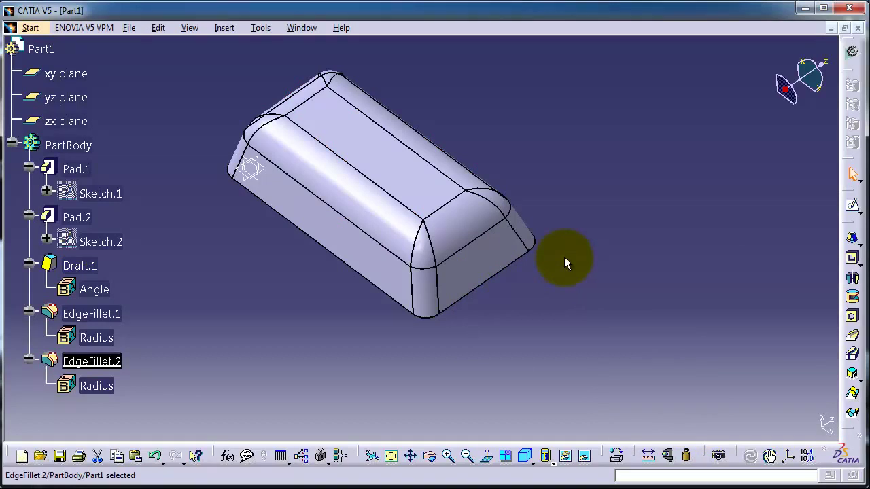
- Show the available pad command variants
middle_click_drag(600, 229, 600, 228)
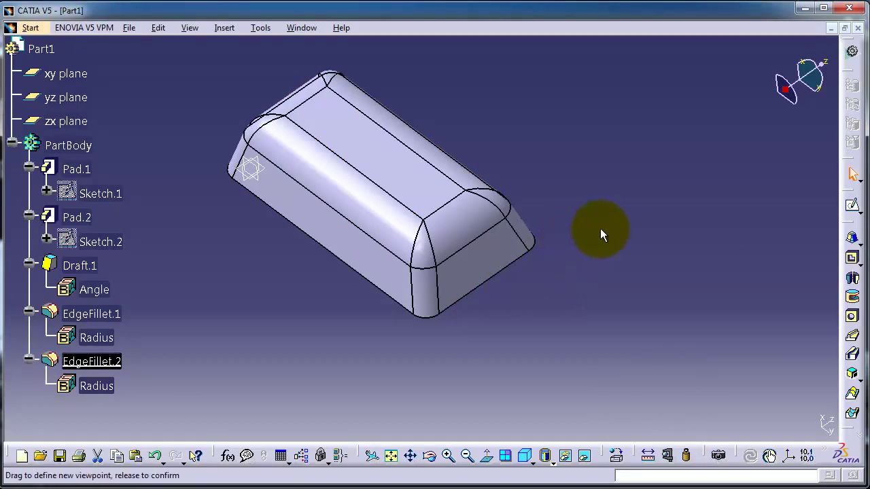
left_click(546, 243)
middle_click_drag(533, 274, 614, 301)
middle_click_drag(569, 186, 479, 196)
left_click(858, 254)
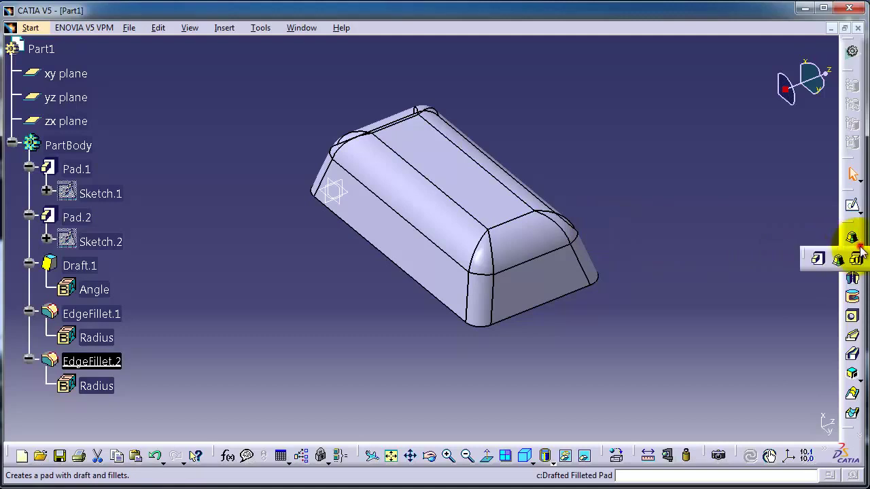